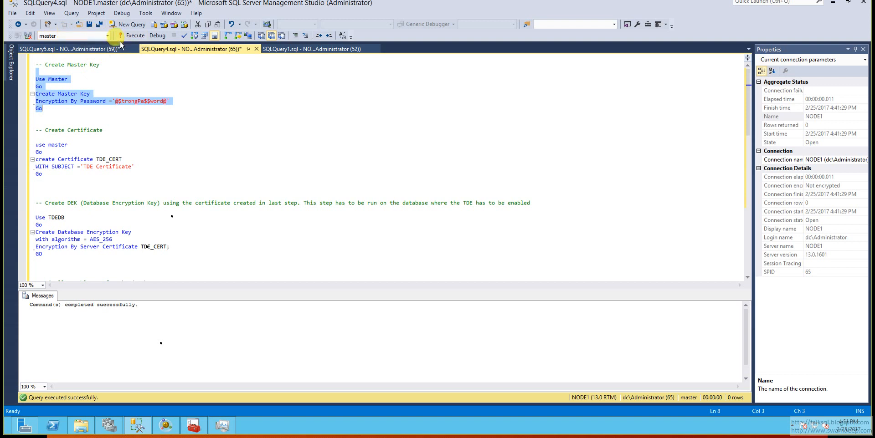
Execute the master key block and the block creating certificate TDE_CERT with subject 'TDE Certificate' in the master database.
click(129, 36)
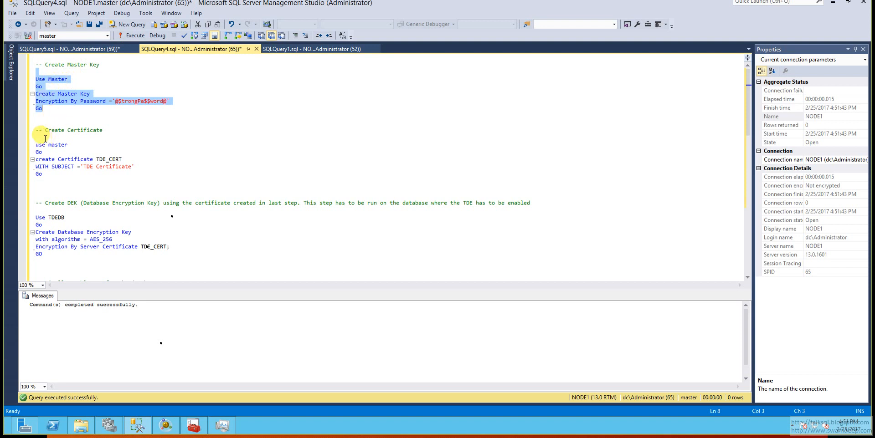
drag(42, 138, 47, 180)
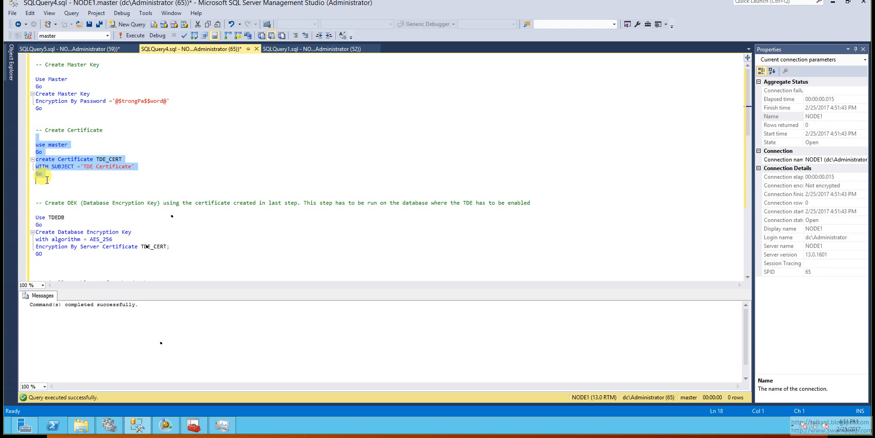
click(41, 137)
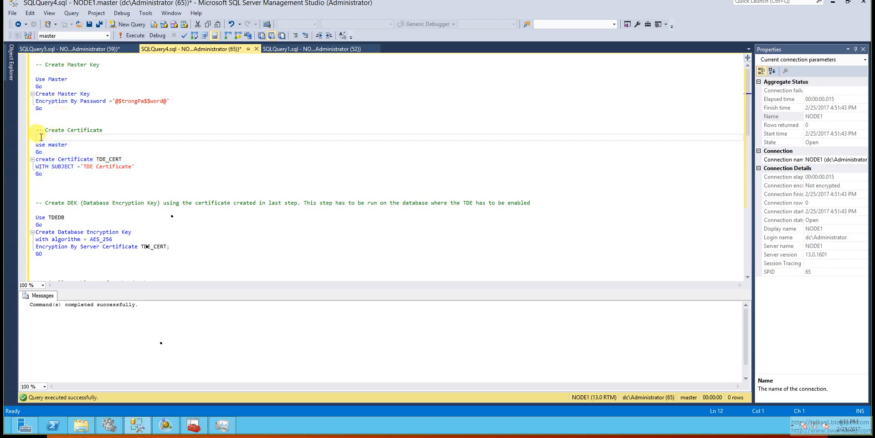
drag(41, 137, 69, 180)
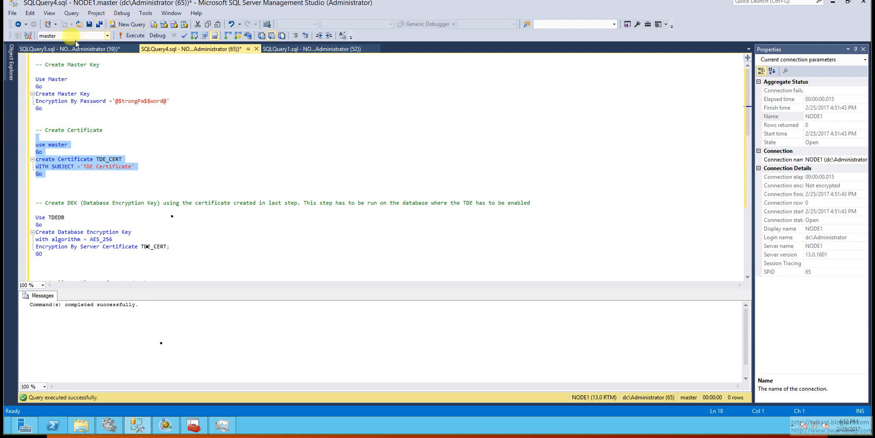
click(124, 36)
click(93, 191)
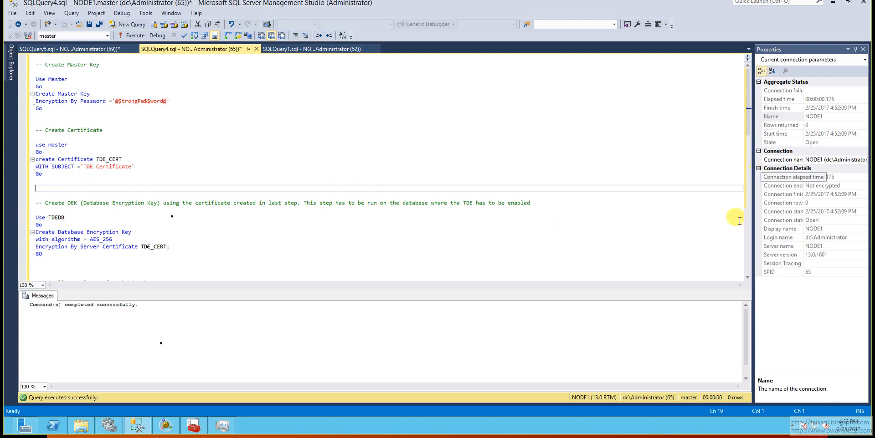
Query sys.certificates and inspect the TDE_CERT row, including its private key encryption type description.
click(748, 277)
click(747, 277)
scroll(747, 277, down, 6)
scroll(748, 277, down, 6)
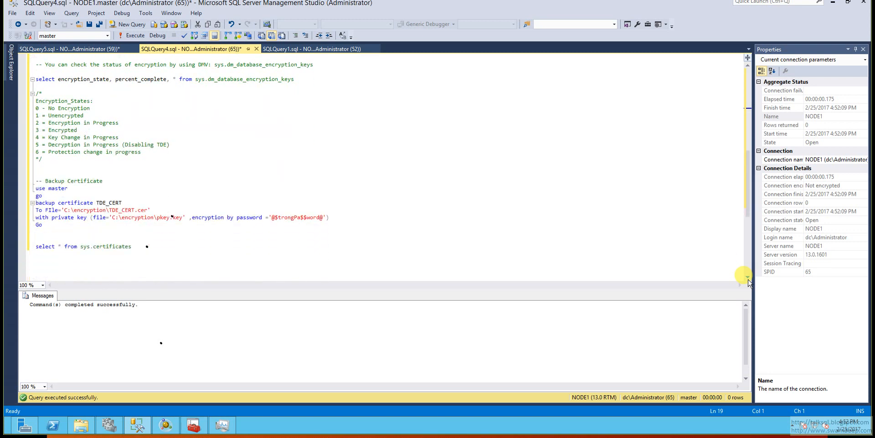
scroll(747, 277, down, 2)
click(142, 197)
drag(141, 197, 13, 196)
click(130, 35)
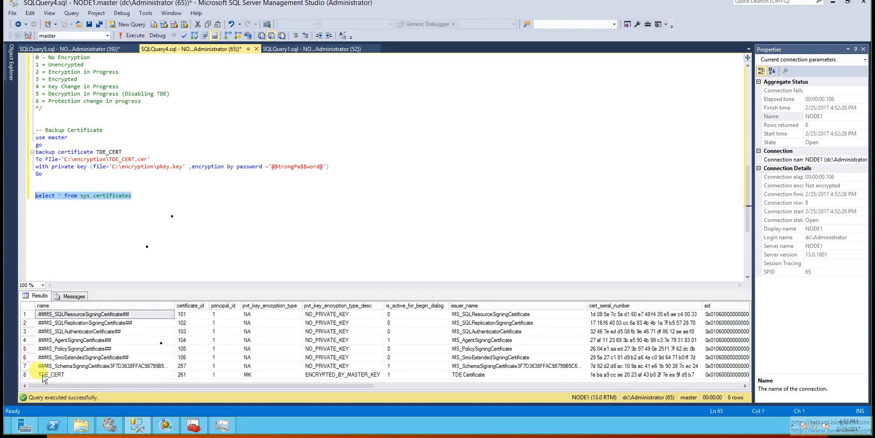
click(25, 375)
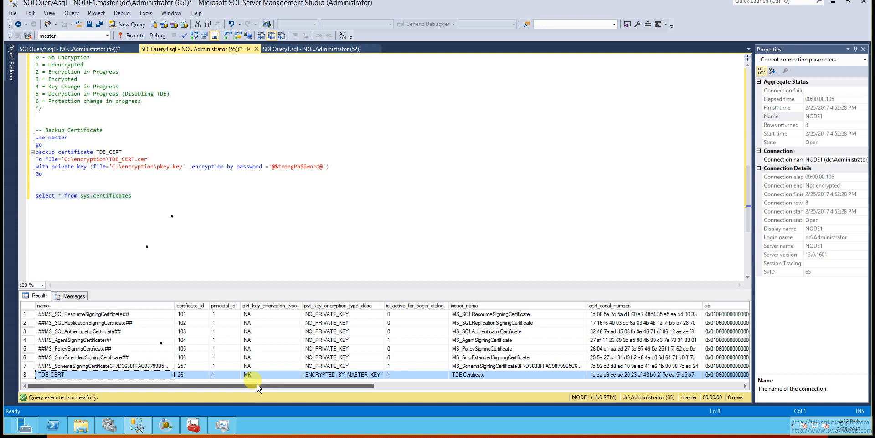
drag(258, 387, 228, 400)
click(568, 374)
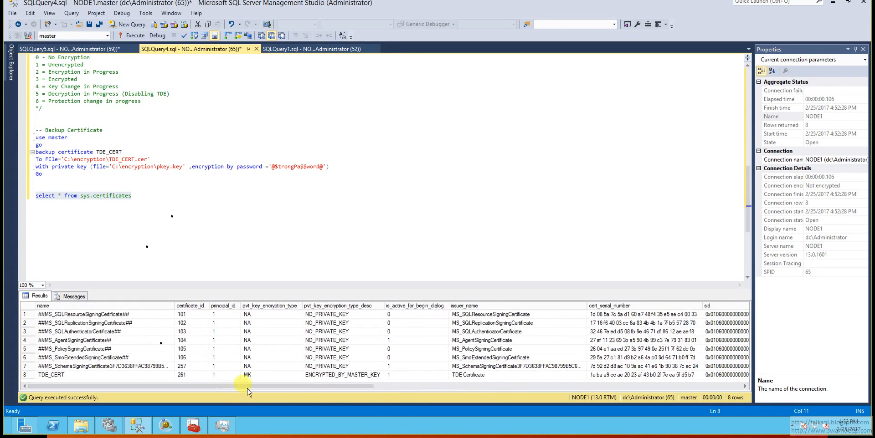
click(337, 377)
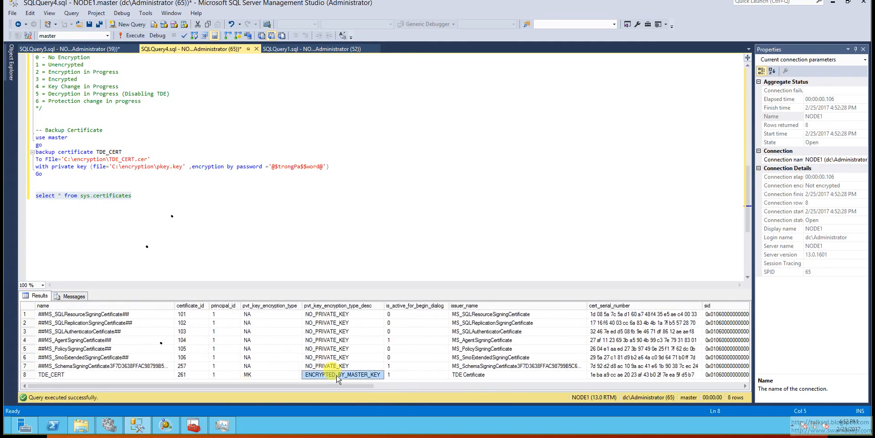
Execute the block creating the TDEDB database encryption key with algorithm AES_256, encrypted by server certificate TDE_CERT.
drag(751, 187, 750, 107)
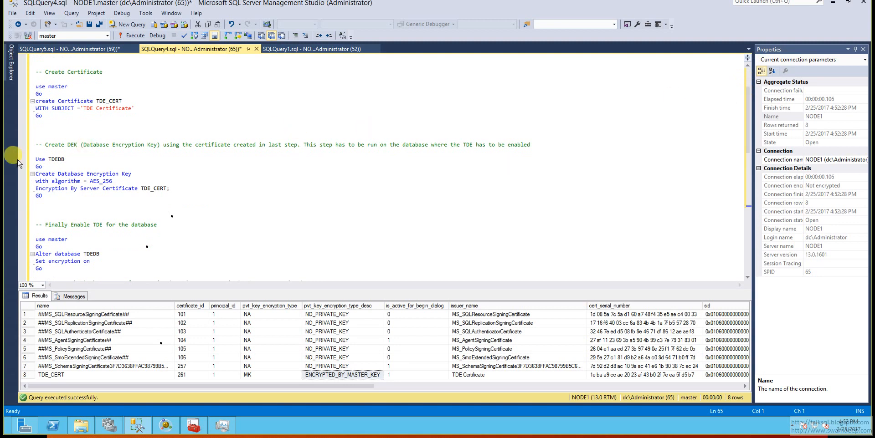
drag(52, 151, 55, 209)
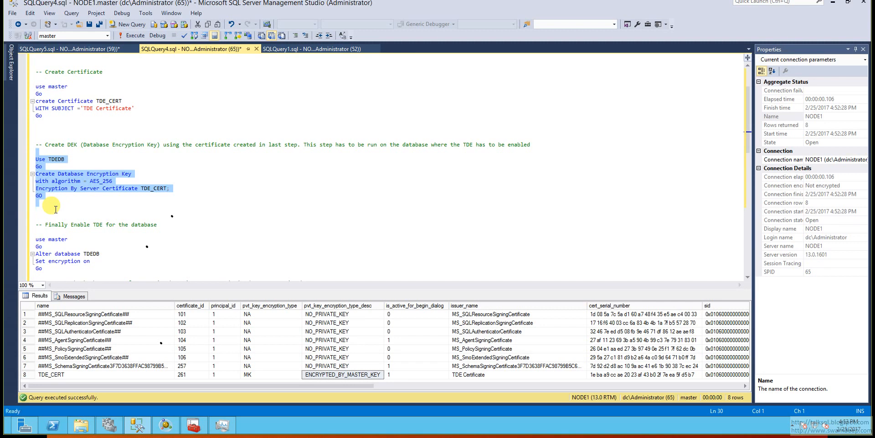
click(101, 196)
drag(35, 181, 170, 189)
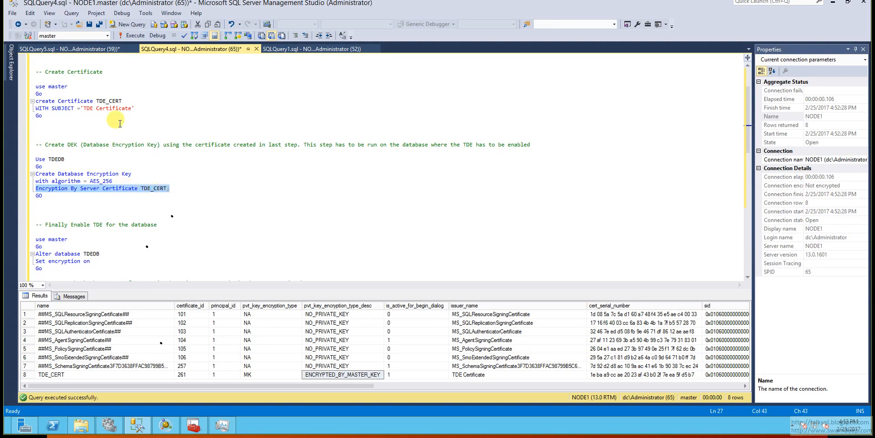
drag(36, 79, 42, 115)
drag(35, 151, 49, 209)
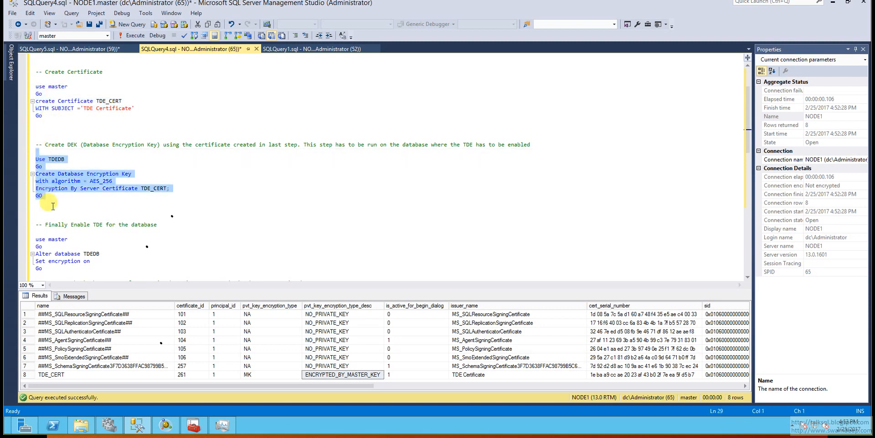
click(131, 36)
click(77, 328)
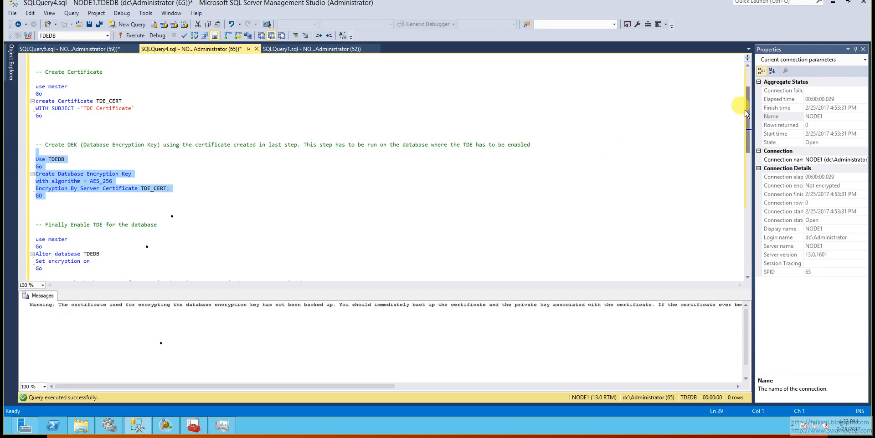
Switch to File Explorer and permanently delete pkey.key and TDE_CERT from the C:\encryption folder.
drag(748, 114, 733, 182)
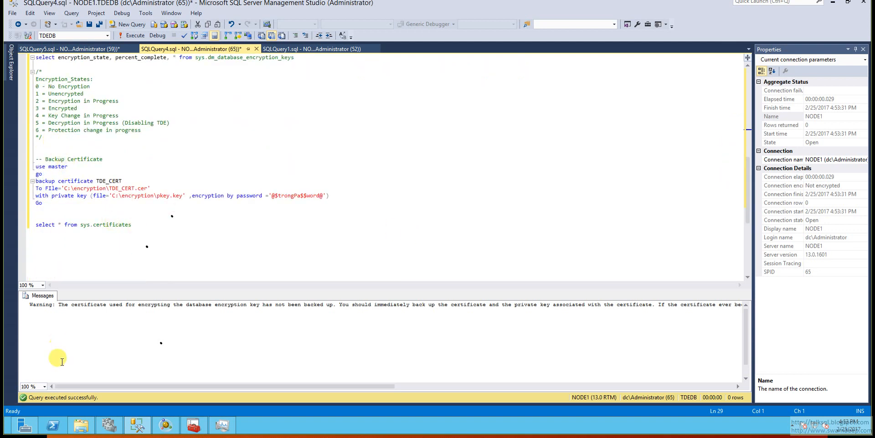
click(81, 425)
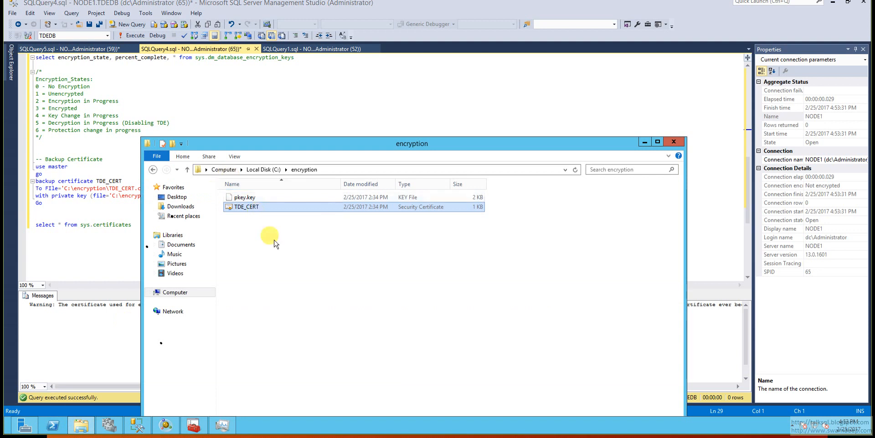
drag(295, 248, 245, 191)
key(shift+Delete)
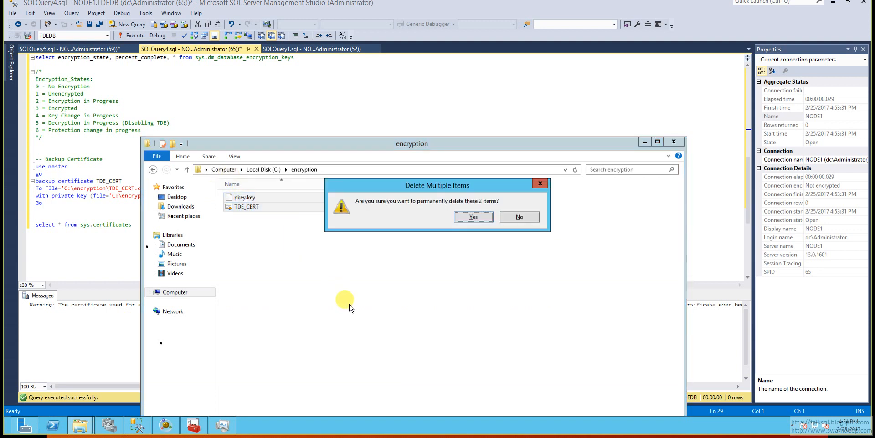
key(Return)
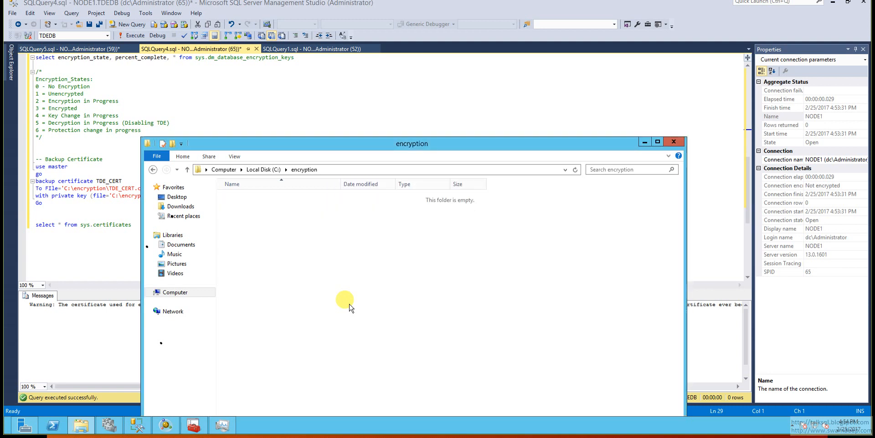
Return to SQL Server Management Studio and execute the TDE_CERT backup to C:\encryption\TDE_CERT.cer with its private key in C:\encryption\pkey.key.
click(51, 203)
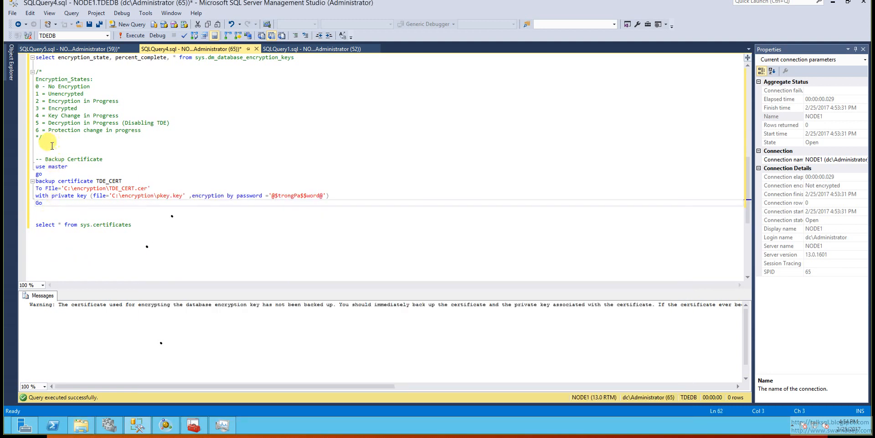
drag(37, 152, 66, 209)
click(66, 208)
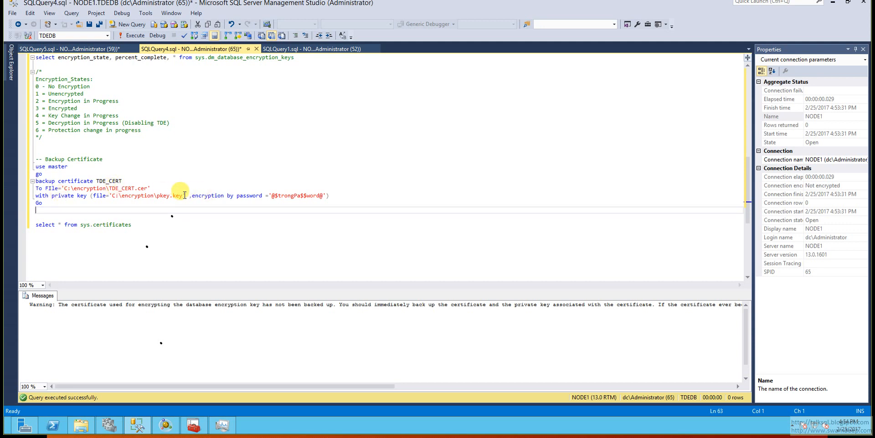
drag(185, 196, 119, 197)
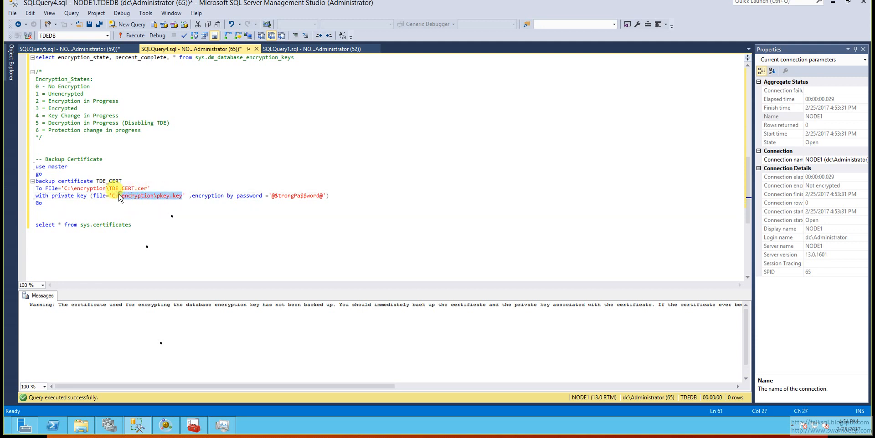
double_click(306, 199)
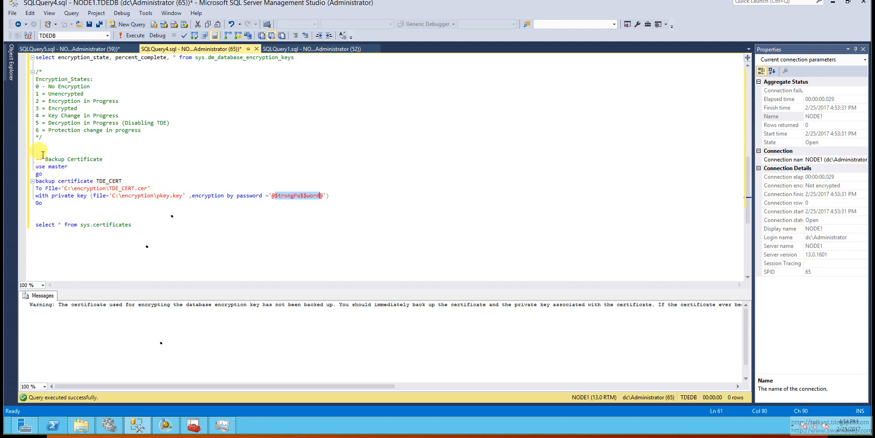
drag(41, 153, 43, 211)
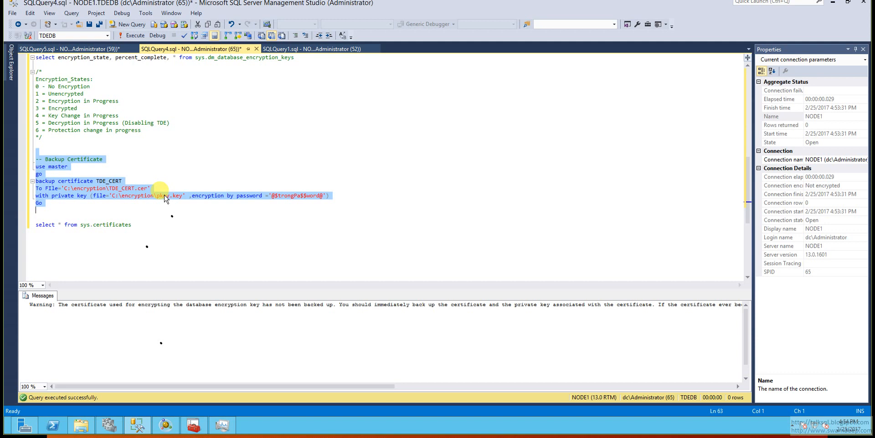
click(130, 36)
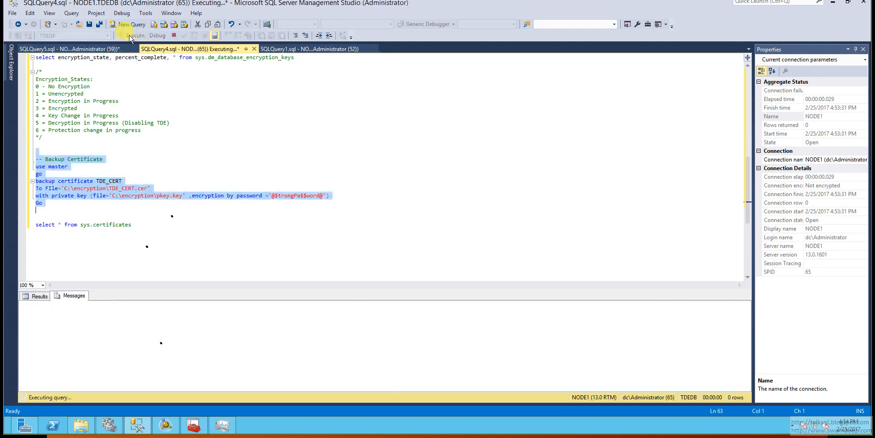
Switch to File Explorer and examine the general information and details of the TDE_CERT certificate file in C:\encryption.
click(82, 427)
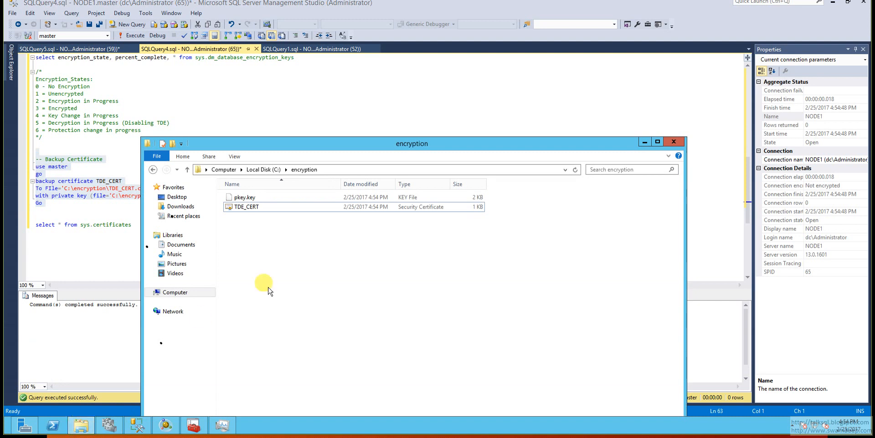
double_click(247, 207)
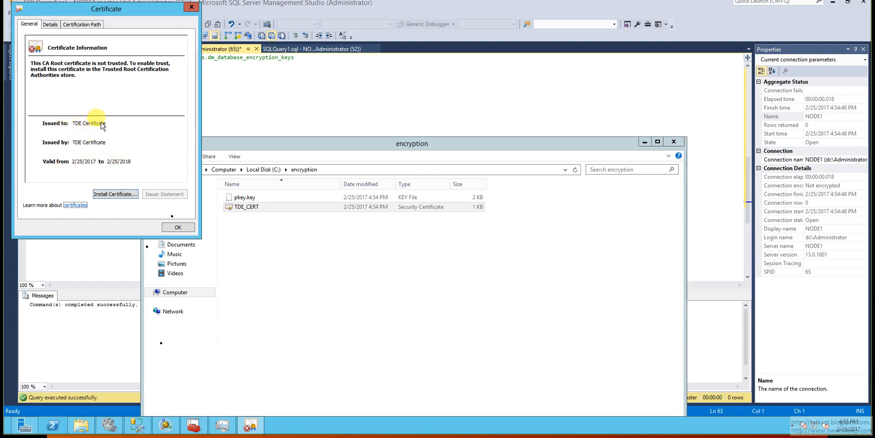
click(51, 25)
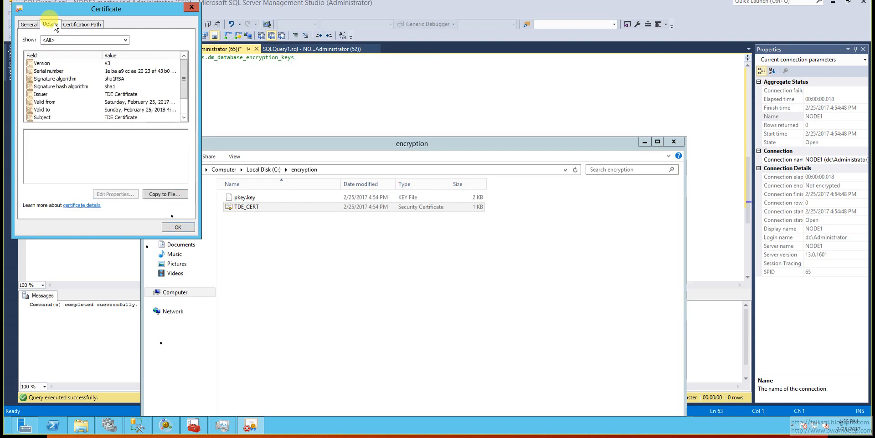
scroll(184, 88, down, 1)
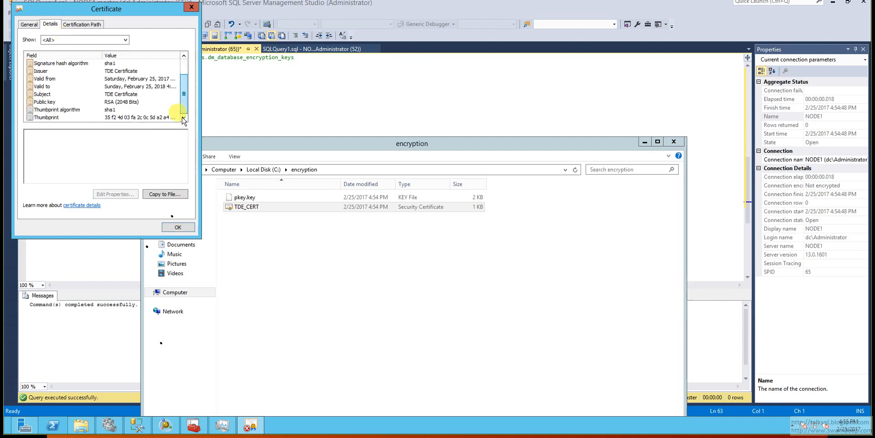
scroll(185, 98, up, 1)
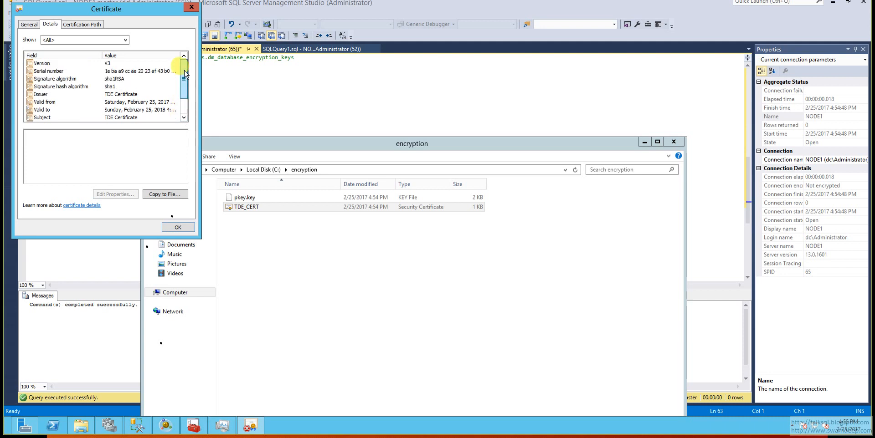
click(191, 7)
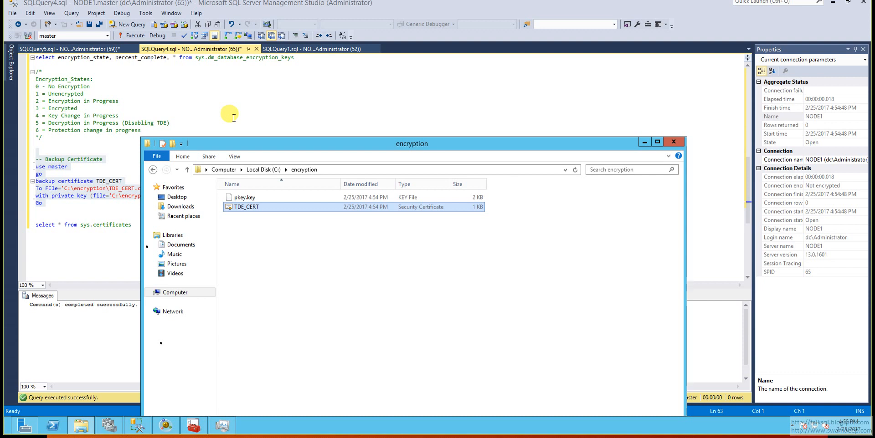
Return to SQL Server Management Studio and execute the block that sets encryption on for the TDEDB database.
click(76, 210)
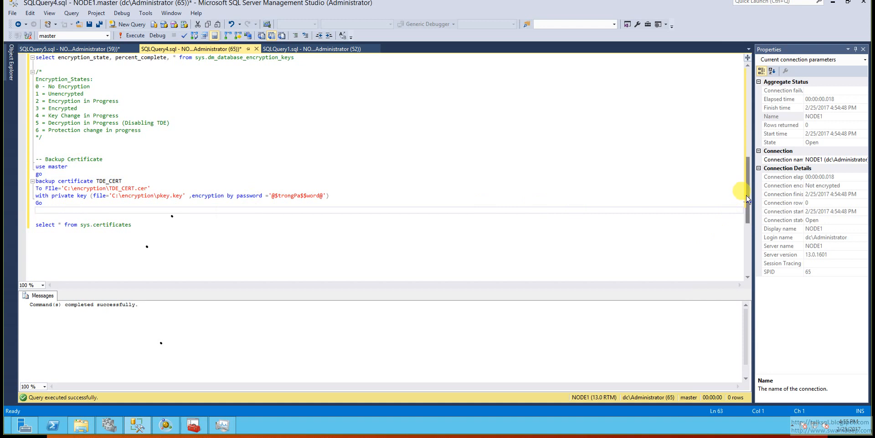
drag(748, 196, 731, 160)
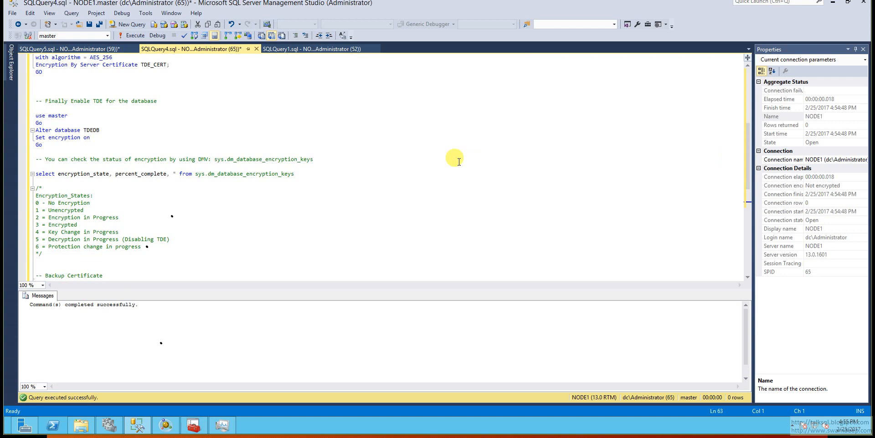
double_click(93, 131)
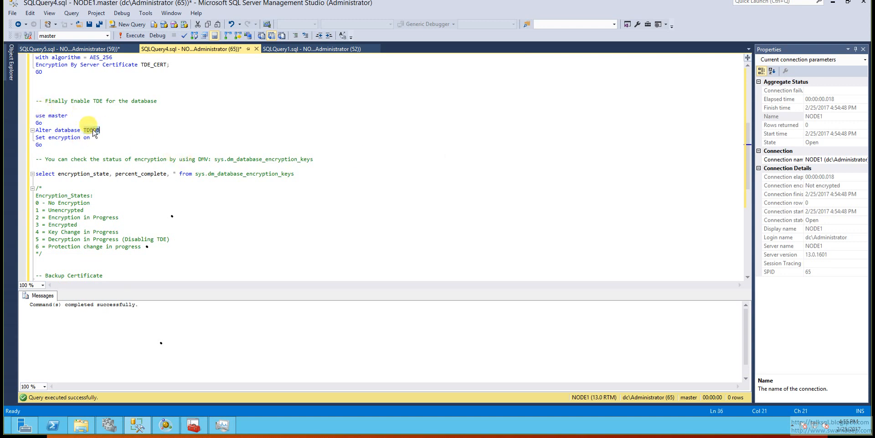
click(51, 149)
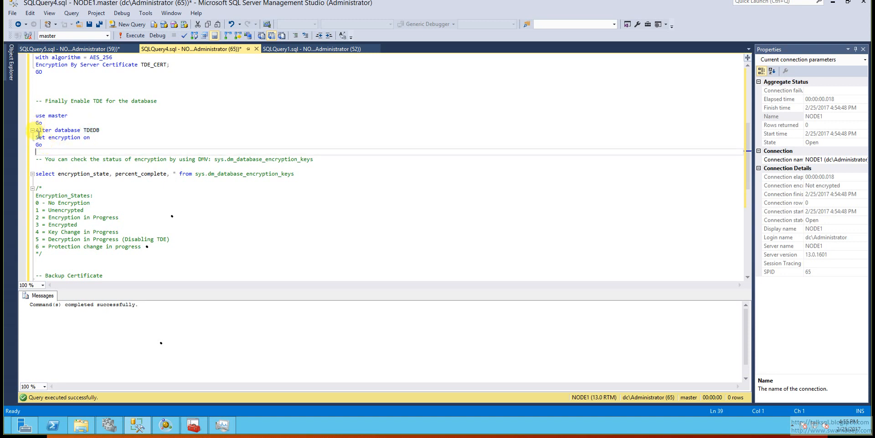
click(36, 137)
drag(37, 137, 97, 135)
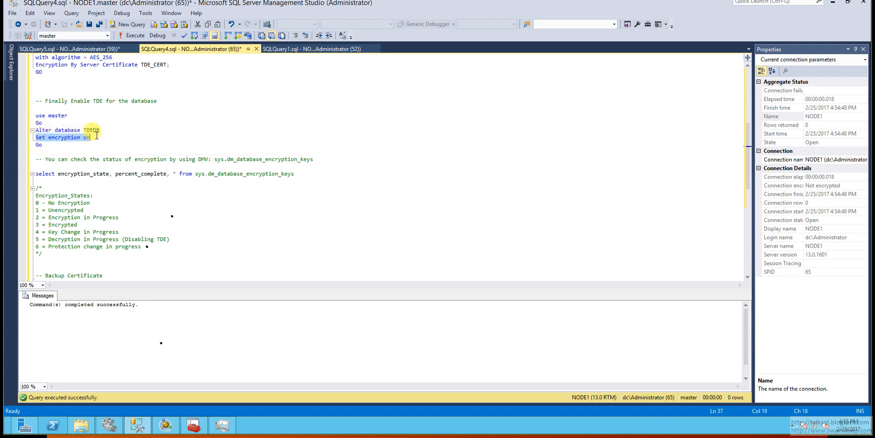
click(49, 107)
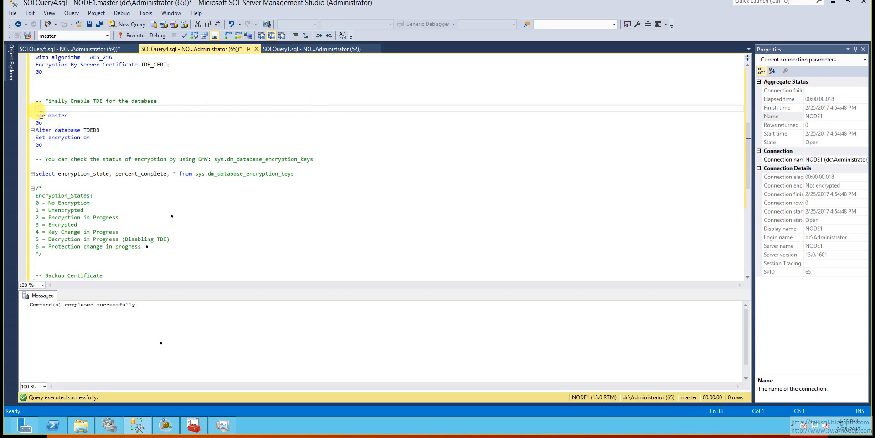
drag(44, 108, 54, 149)
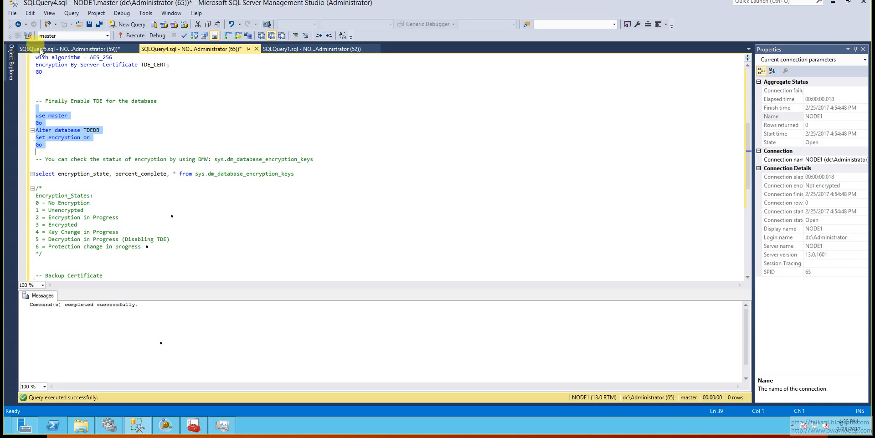
click(126, 38)
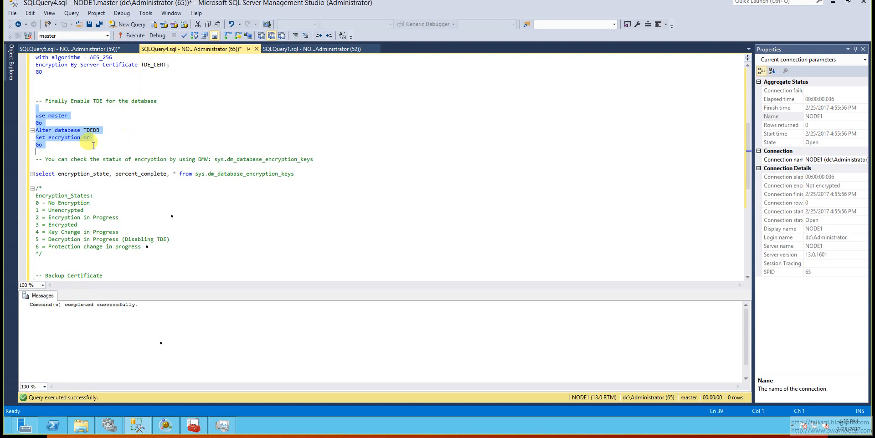
click(71, 148)
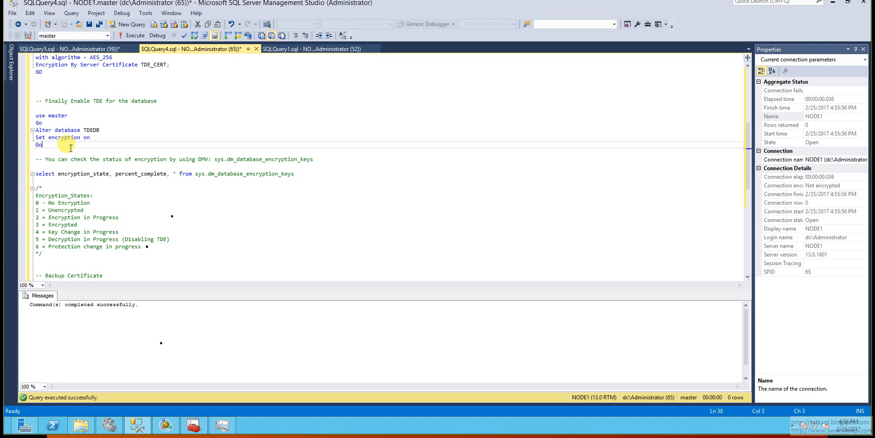
Query encryption_state, percent_complete and all columns from sys.dm_database_encryption_keys, and examine the state and progress for each database ID.
click(306, 176)
click(211, 196)
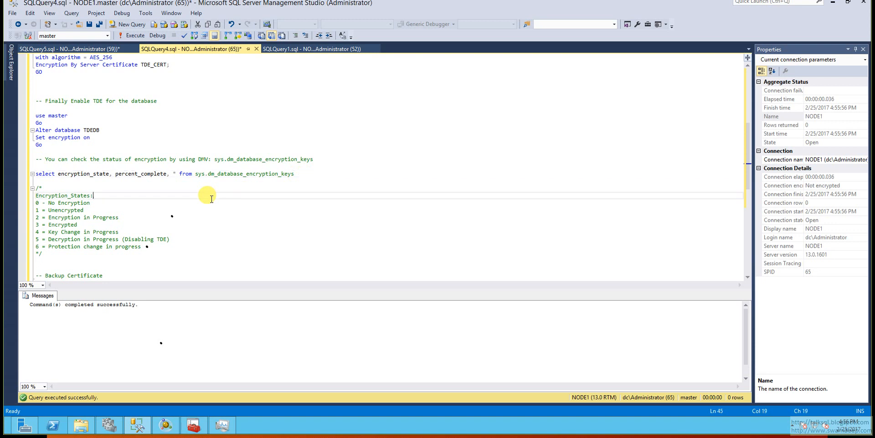
drag(196, 174, 307, 174)
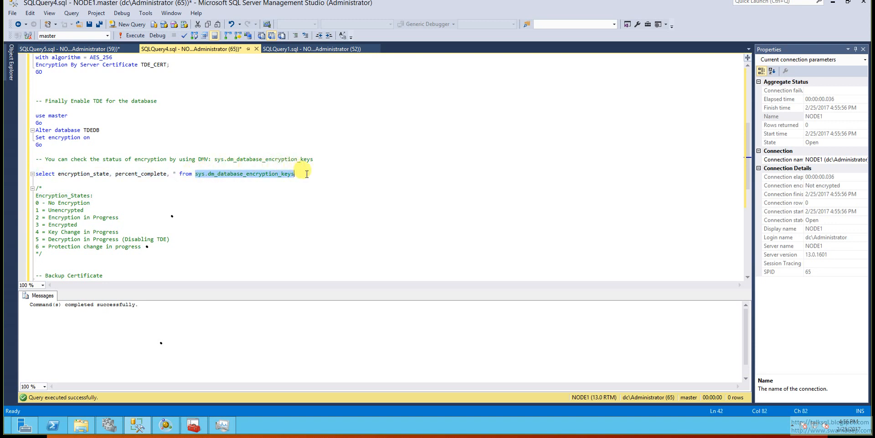
drag(296, 174, 32, 173)
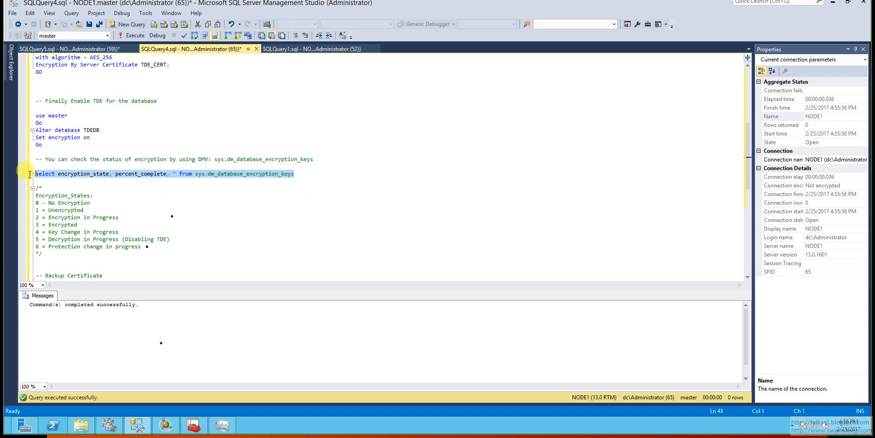
click(125, 36)
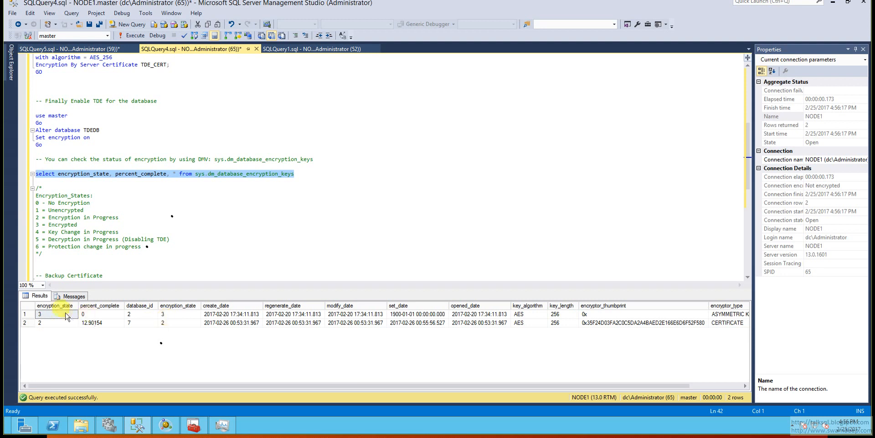
click(25, 315)
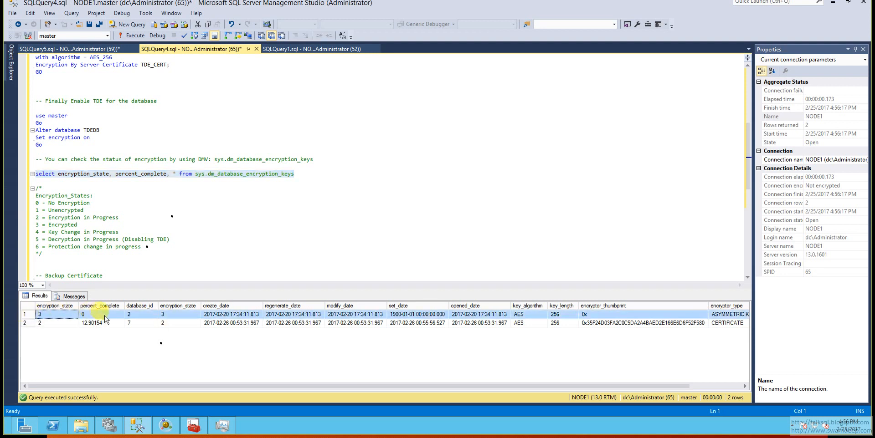
click(138, 315)
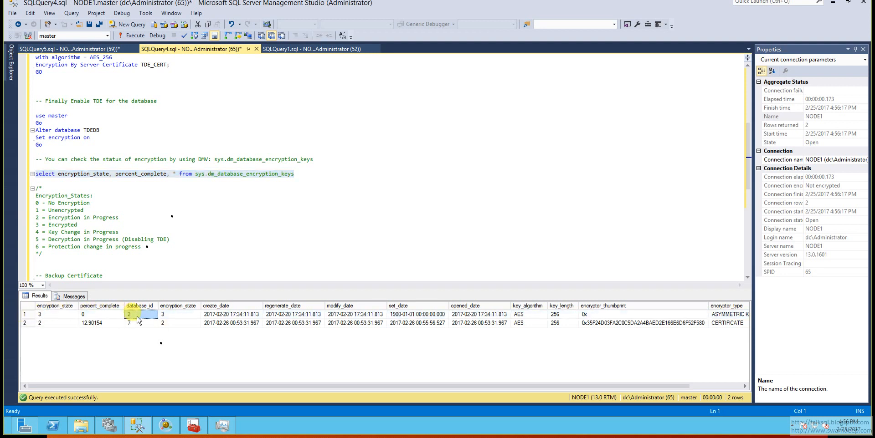
click(132, 323)
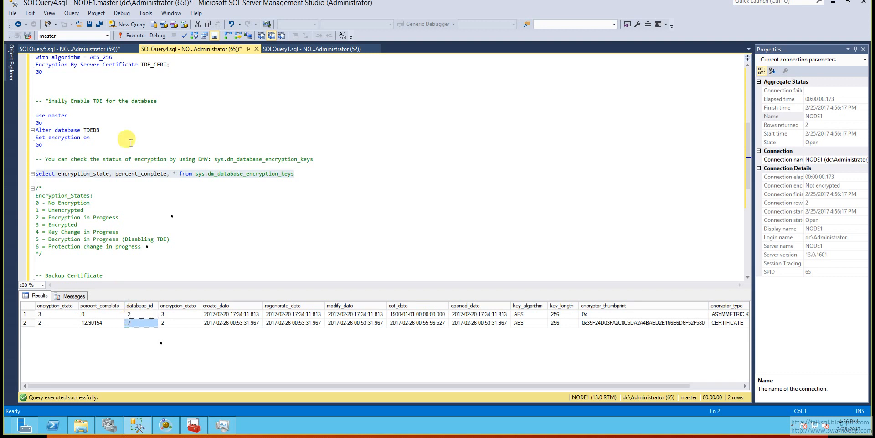
double_click(93, 130)
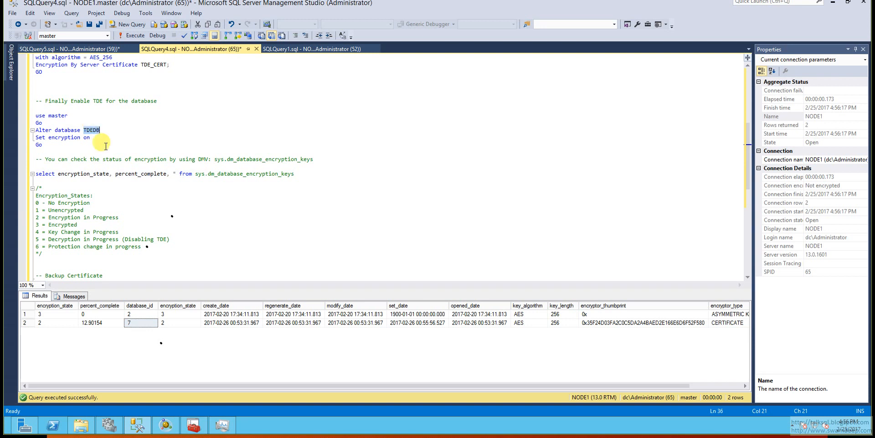
click(96, 324)
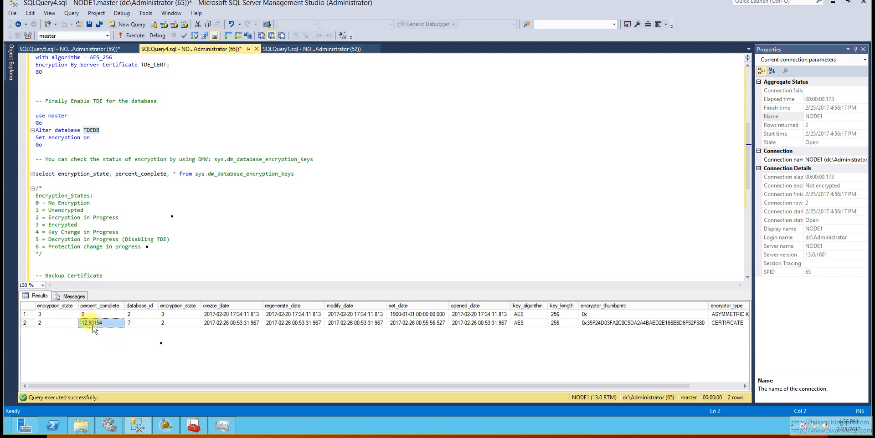
Rerun the sys.dm_database_encryption_keys query several times to track the encryption progress.
drag(72, 166, 328, 176)
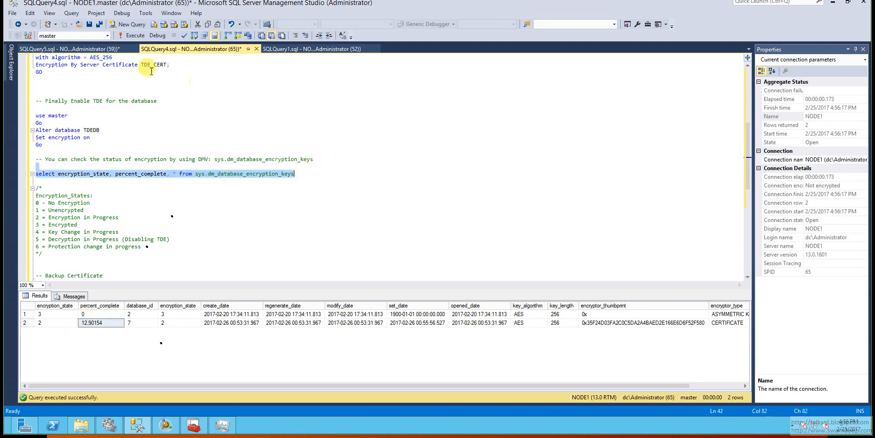
click(137, 36)
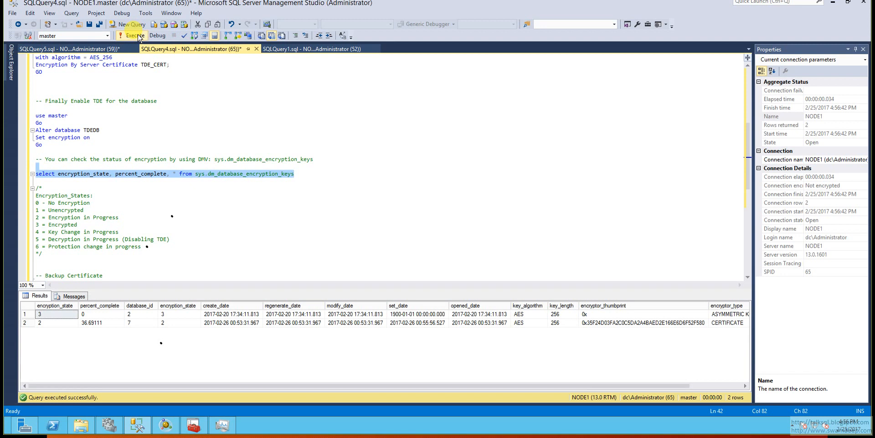
click(306, 174)
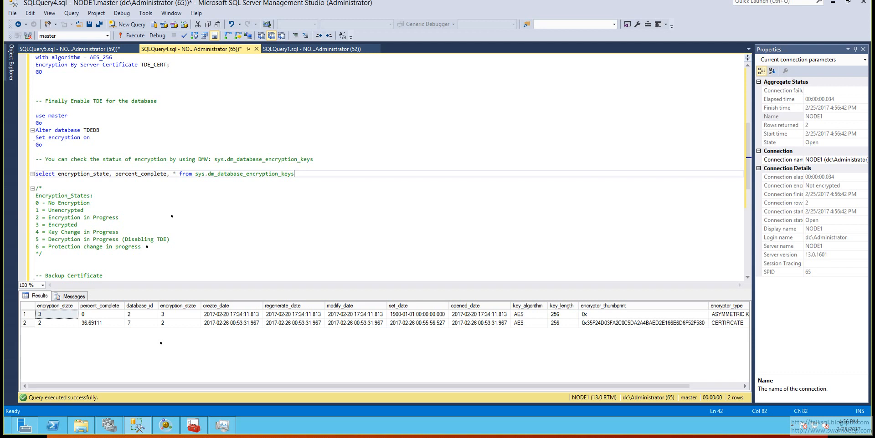
key(shift+Home)
key(F5)
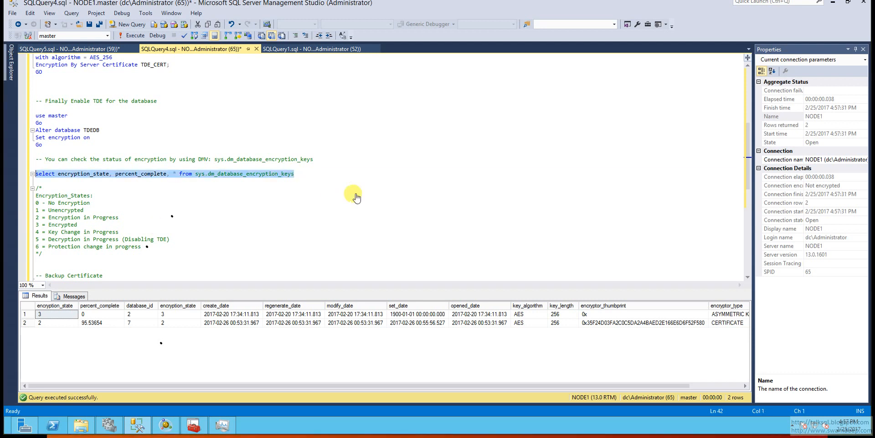
click(126, 38)
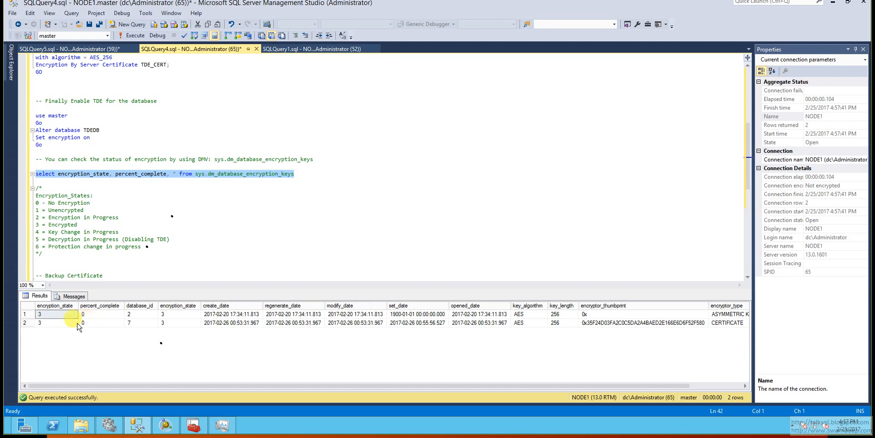
Compare the encryption state and percent complete in the second result row with the Encryption_States list in the script comment.
click(47, 323)
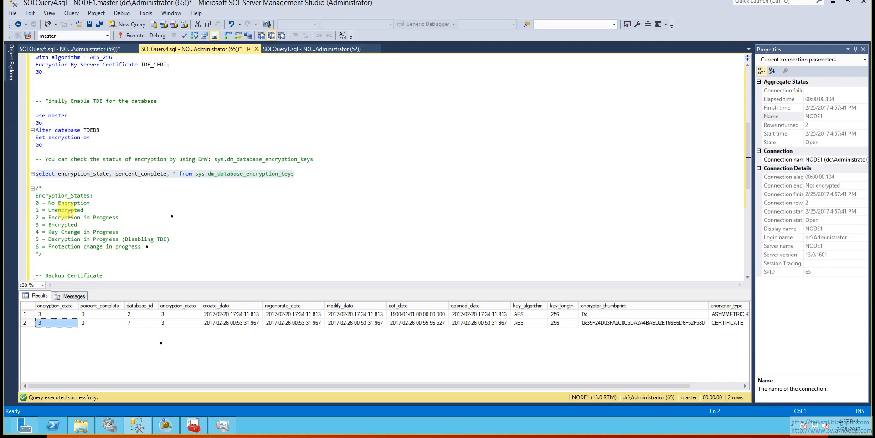
drag(37, 188, 53, 253)
click(54, 253)
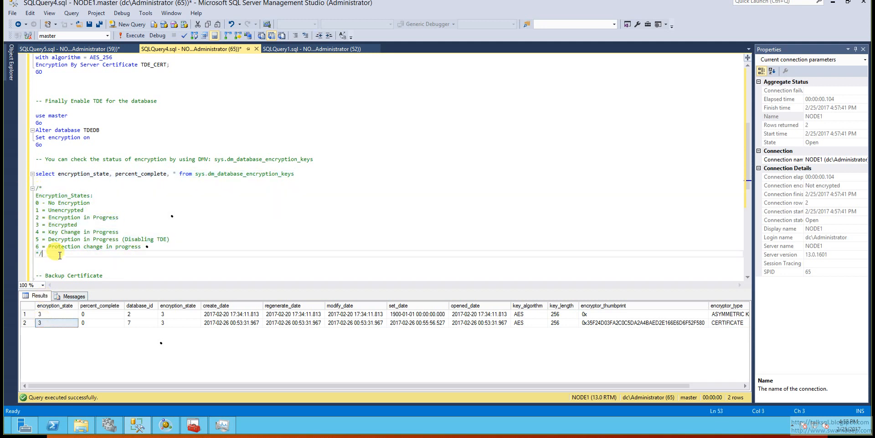
double_click(57, 227)
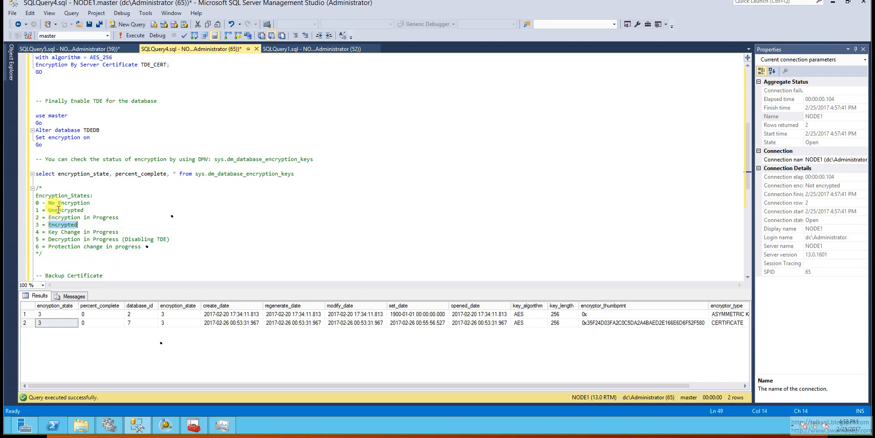
double_click(62, 218)
triple_click(62, 222)
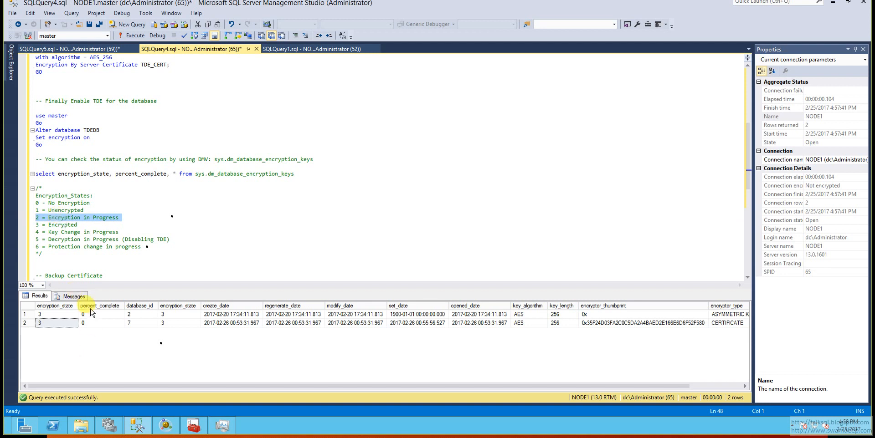
click(91, 324)
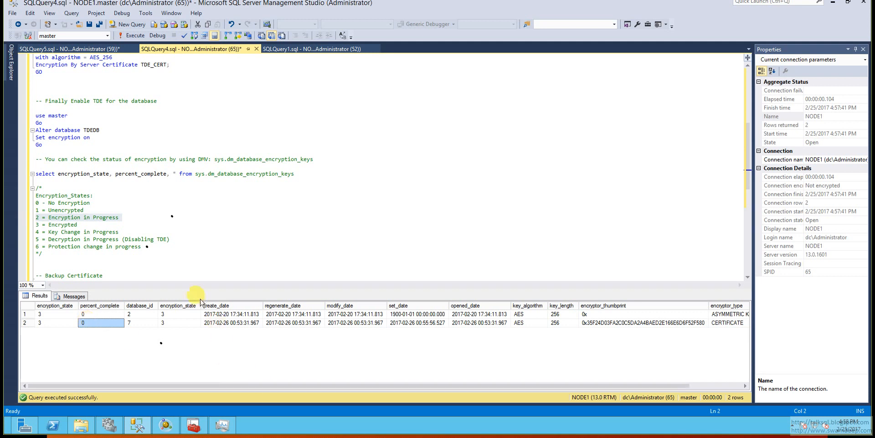
Review the script block that backs up TDE_CERT and its private key to C:\encryption, selecting the whole block.
drag(750, 181, 753, 207)
scroll(752, 207, down, 2)
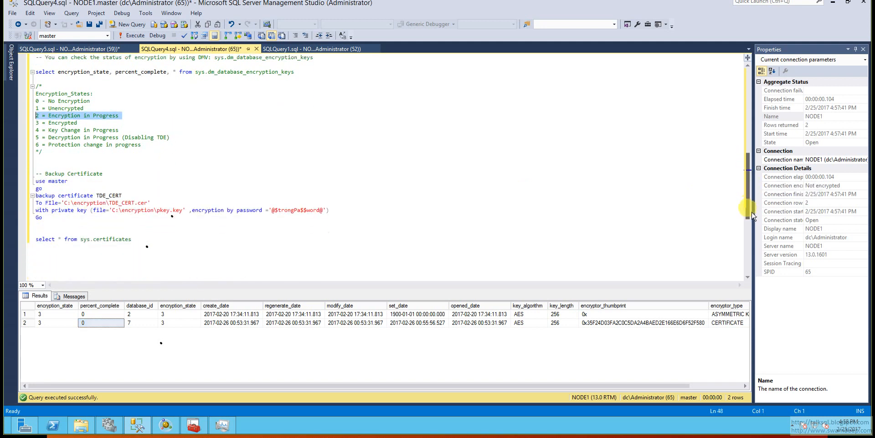
mouse_move(751, 217)
mouse_down()
mouse_move(750, 233)
mouse_move(748, 203)
mouse_move(749, 224)
mouse_up()
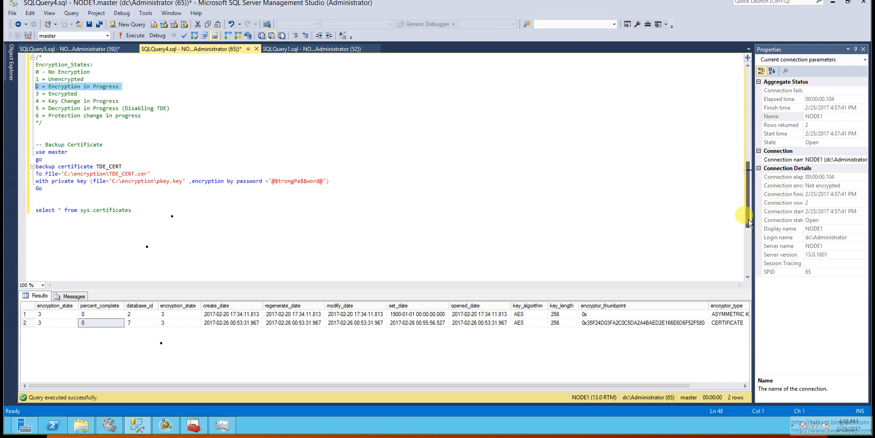
mouse_move(749, 223)
mouse_down()
mouse_move(747, 201)
mouse_move(748, 216)
mouse_up()
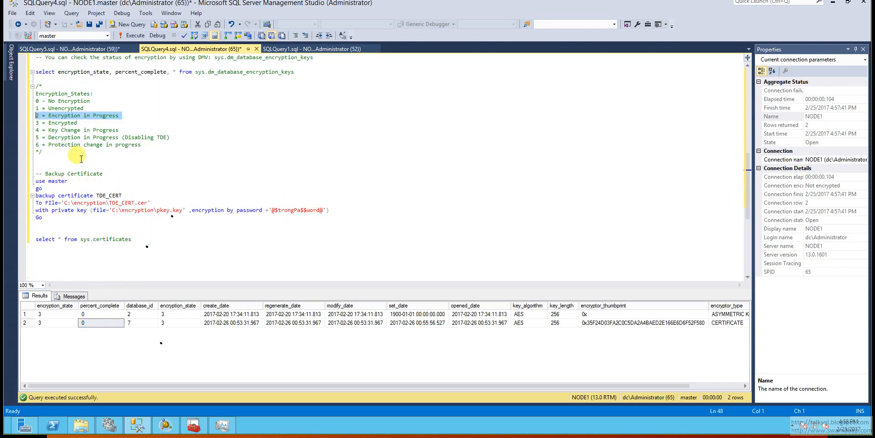
drag(66, 163, 74, 231)
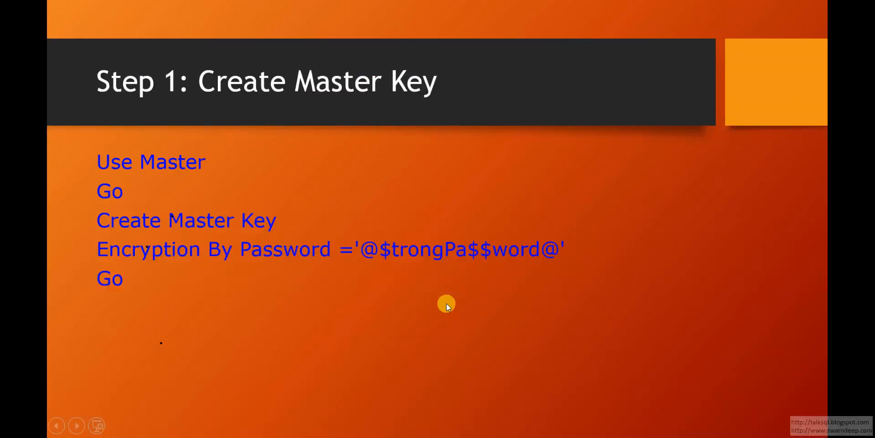
click(447, 304)
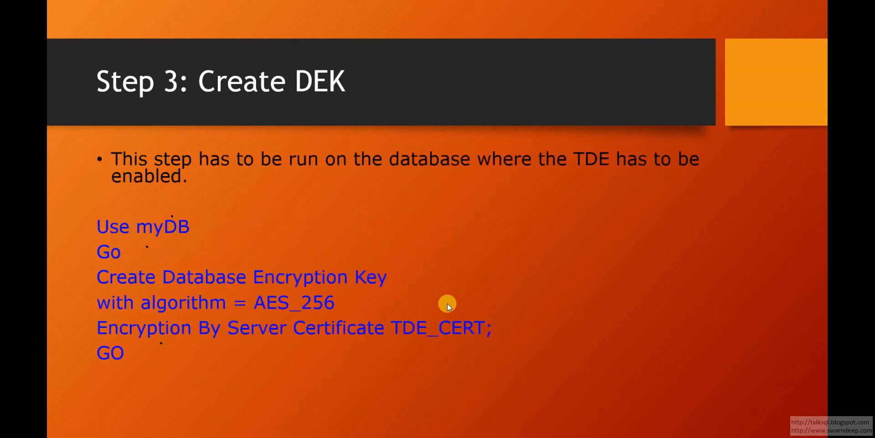
click(448, 306)
click(448, 306)
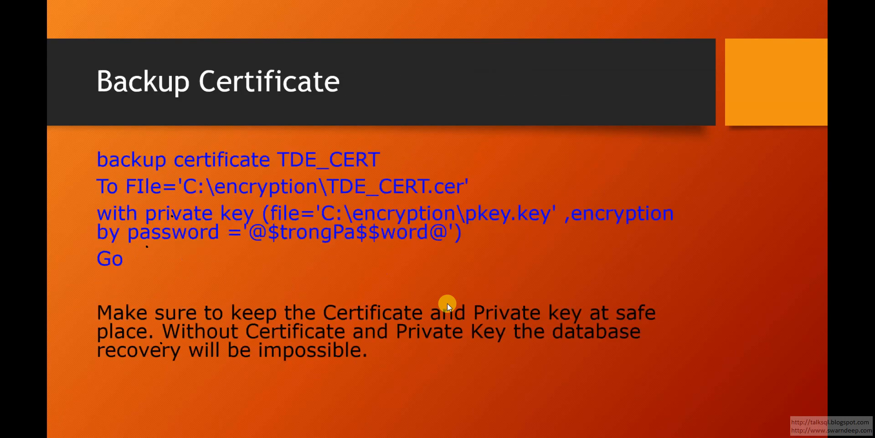
click(448, 306)
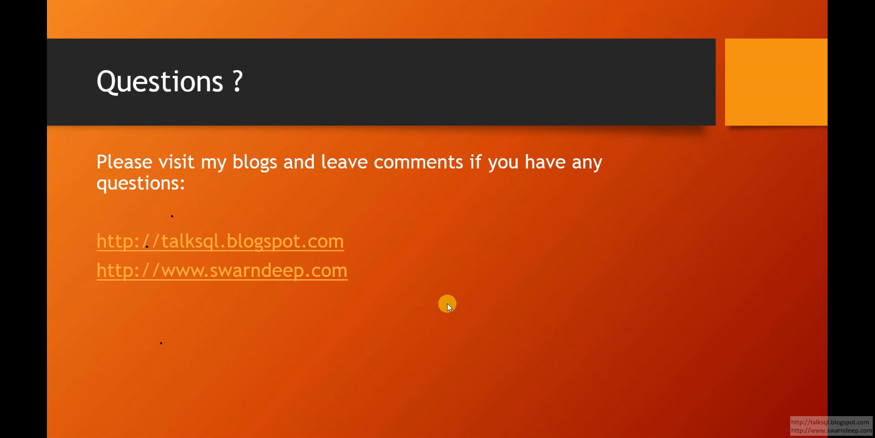